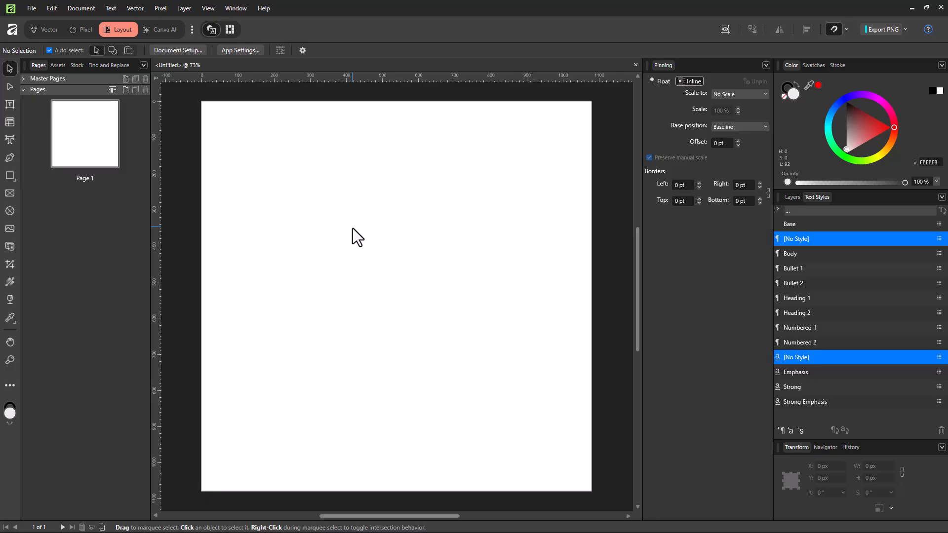
Show the Swatches panel, then look over its palette choices and the list of general panels.
left_click(810, 65)
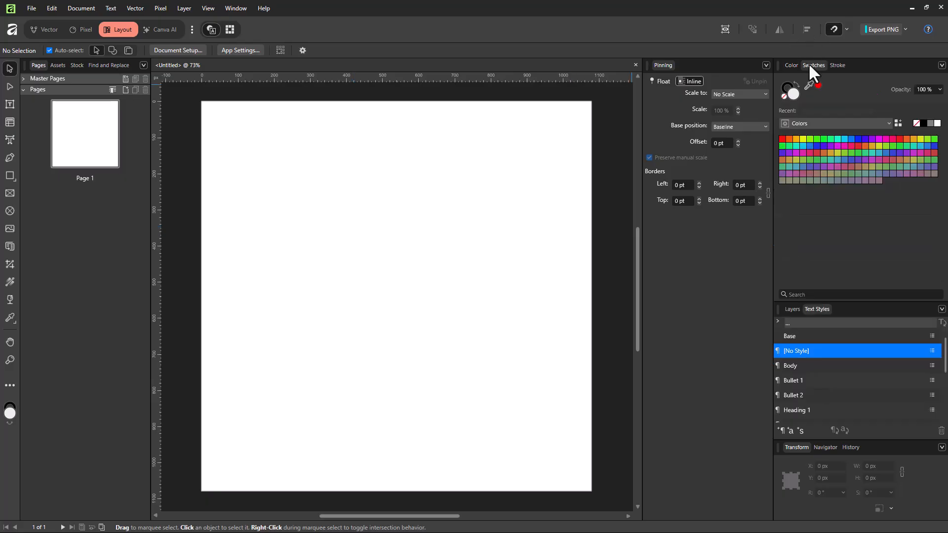
left_click(860, 127)
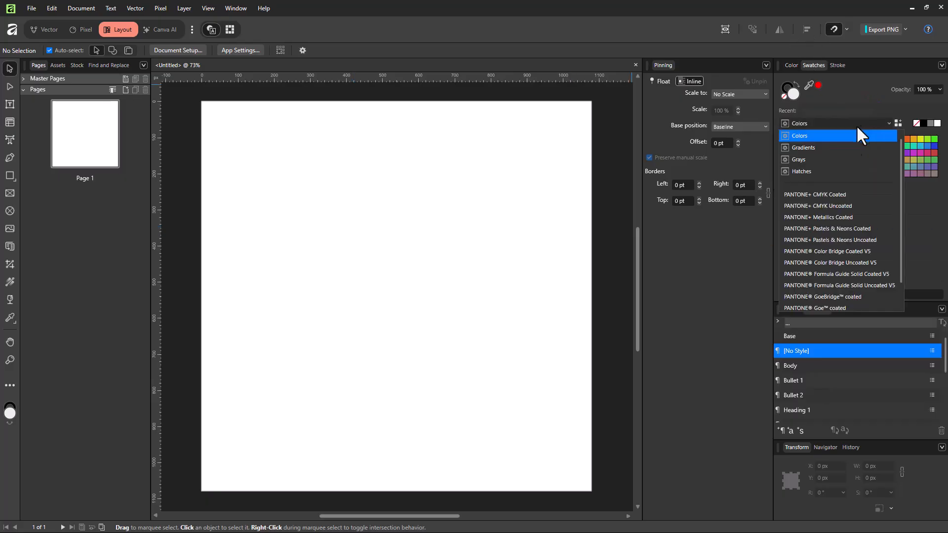
left_click(908, 218)
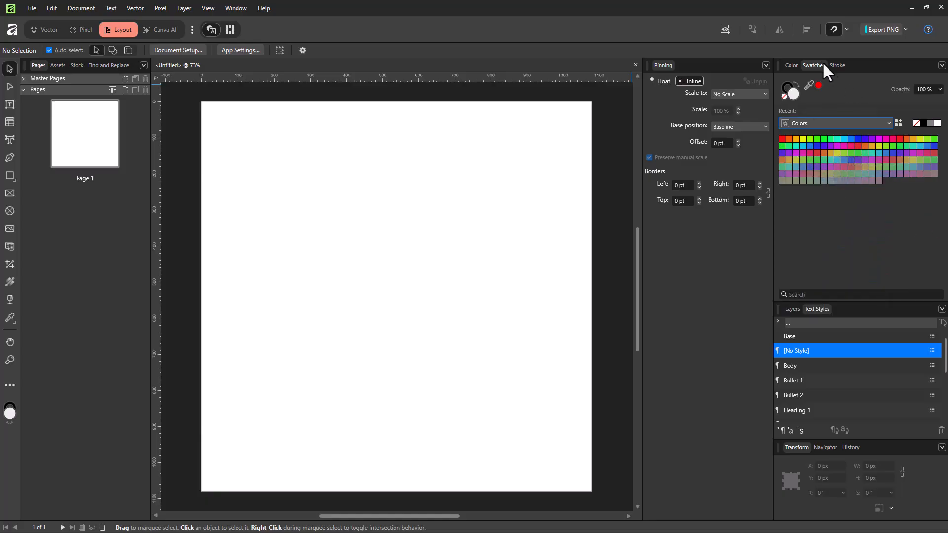
left_click(235, 9)
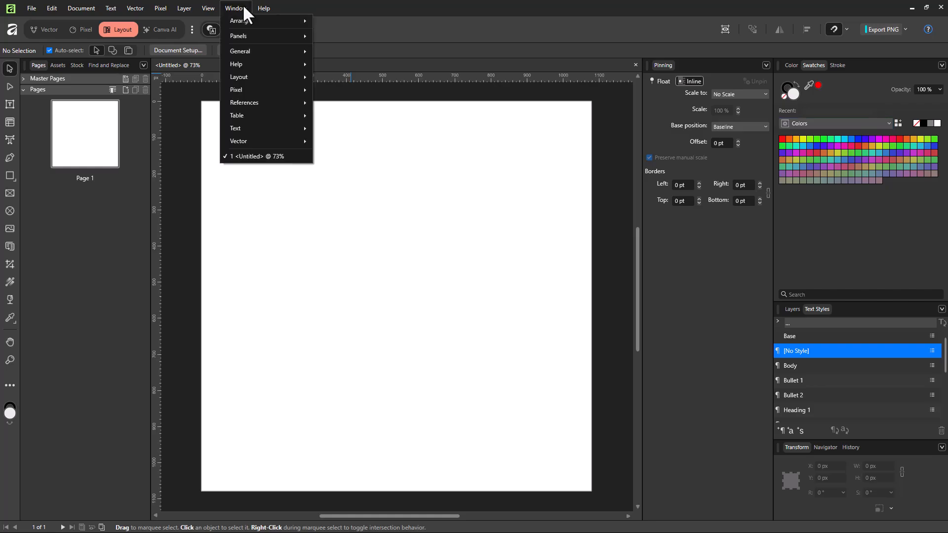
mouse_move(241, 51)
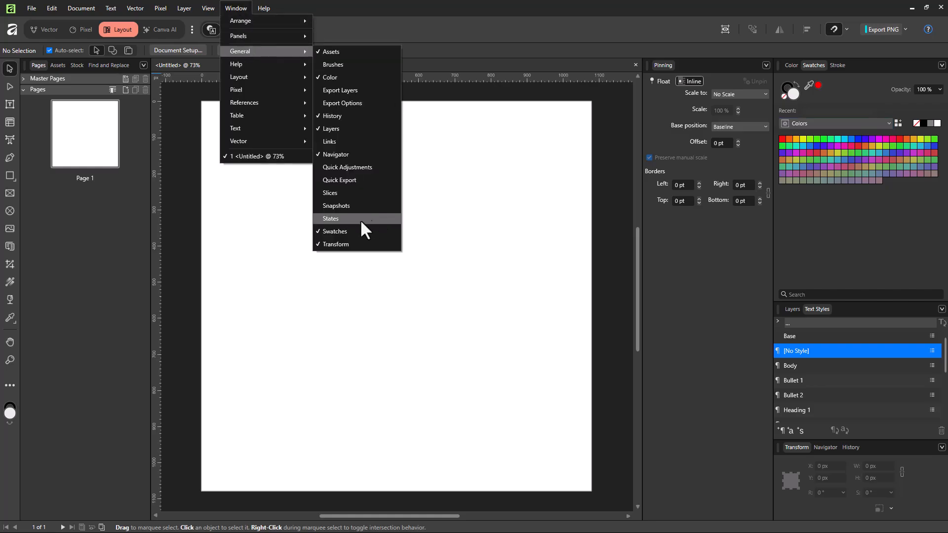
left_click(834, 223)
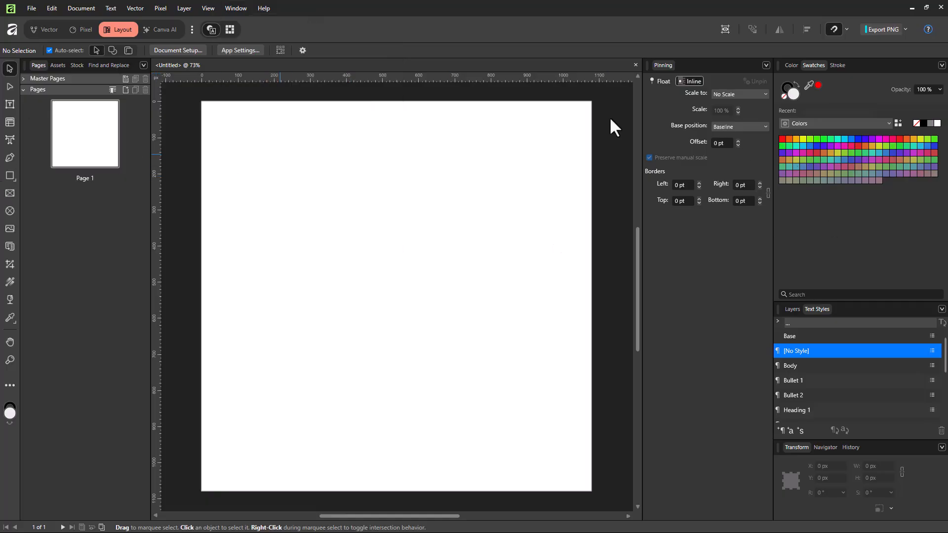
Browse the PANTONE+ CMYK Coated, PANTONE Formula Guide Solid and Color Bridge Uncoated V5 palettes, and return to the Colors palette.
left_click(807, 124)
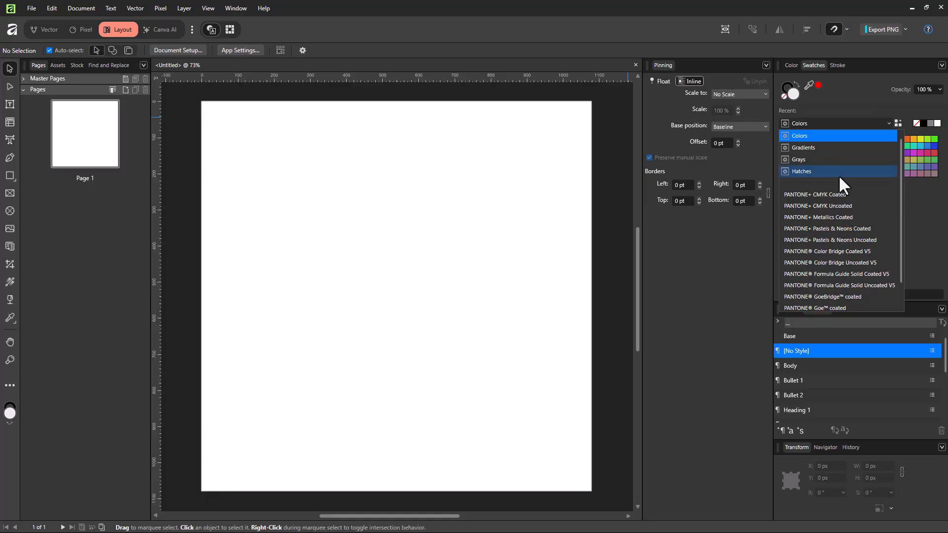
key("Escape")
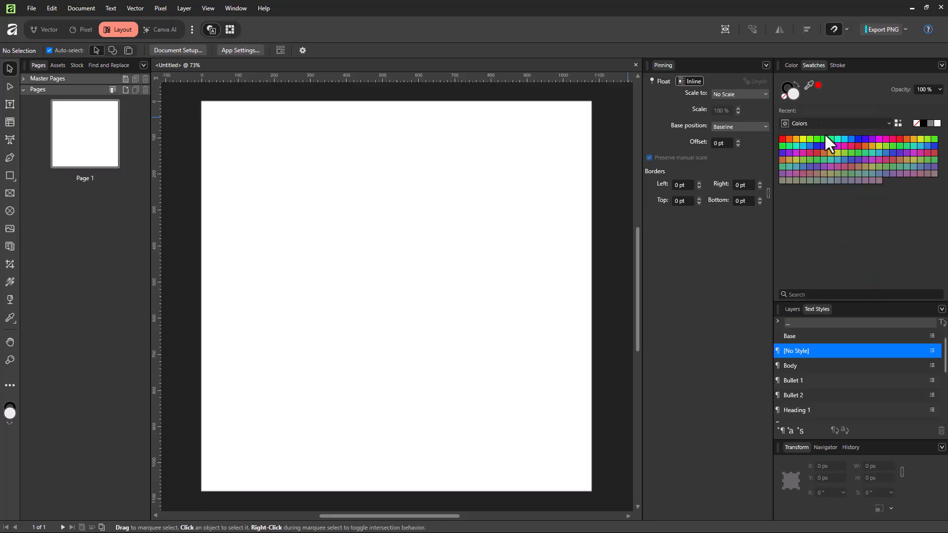
scroll(840, 209, "down", 3)
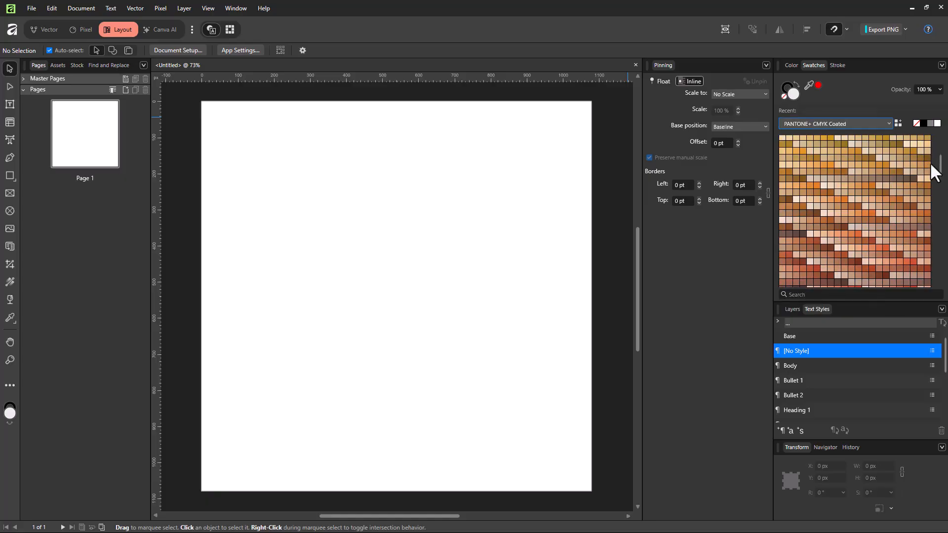
left_click(810, 122)
scroll(832, 286, "up", 1)
left_click(831, 287)
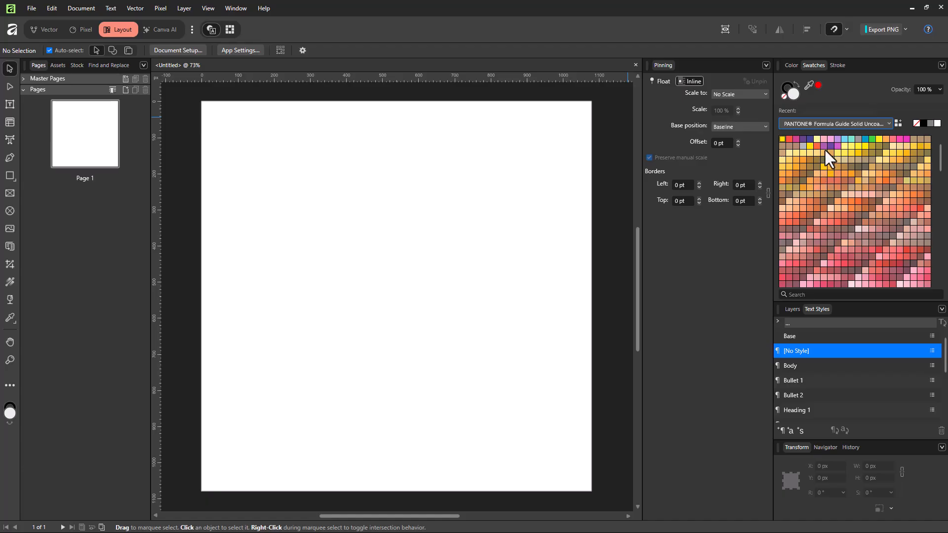
left_click(809, 123)
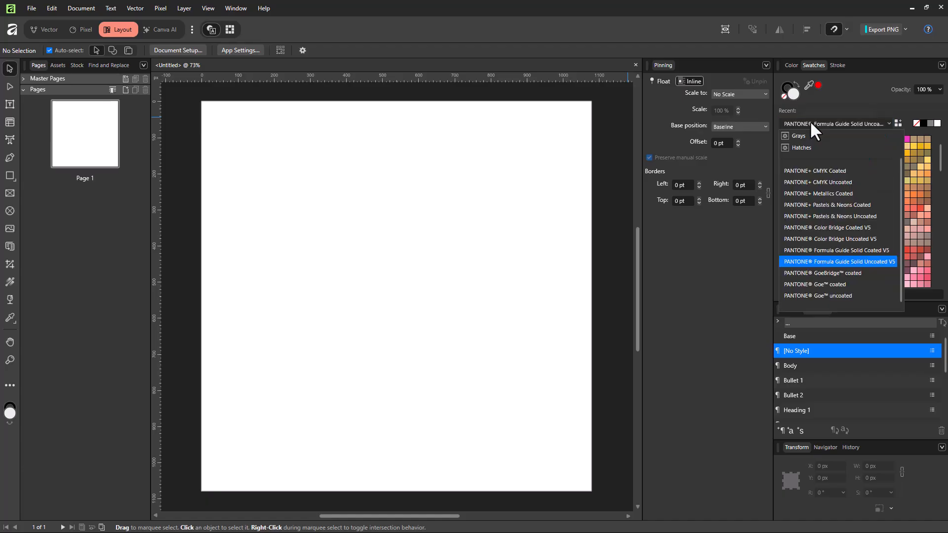
left_click(810, 122)
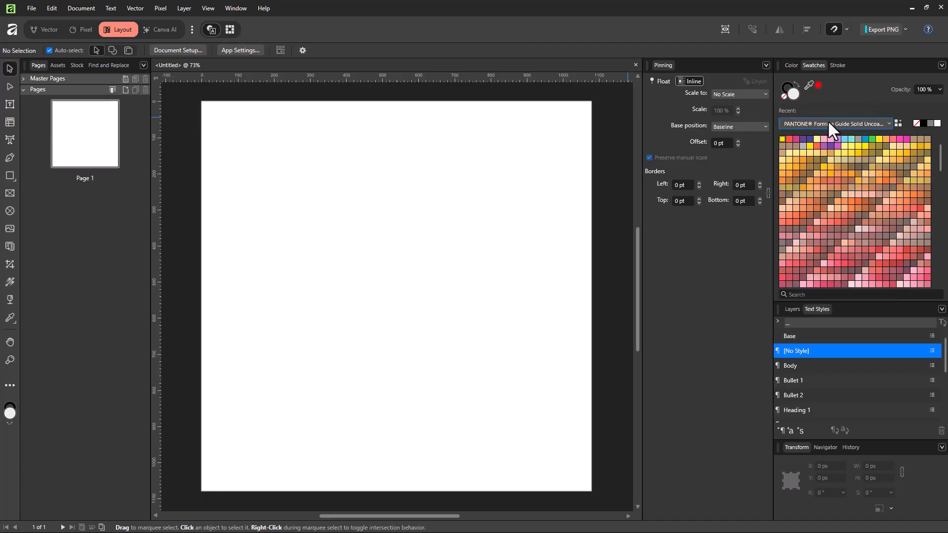
scroll(832, 120, "up", 1)
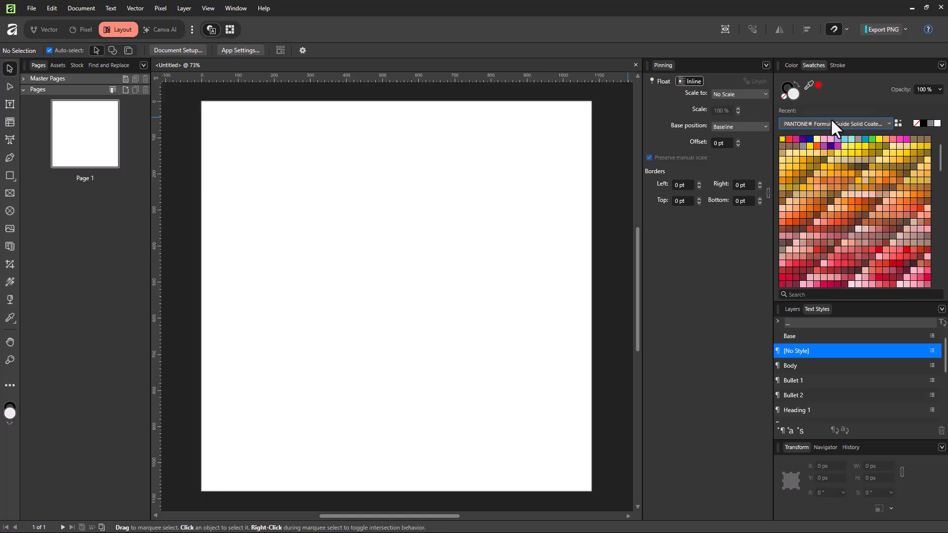
key("Up")
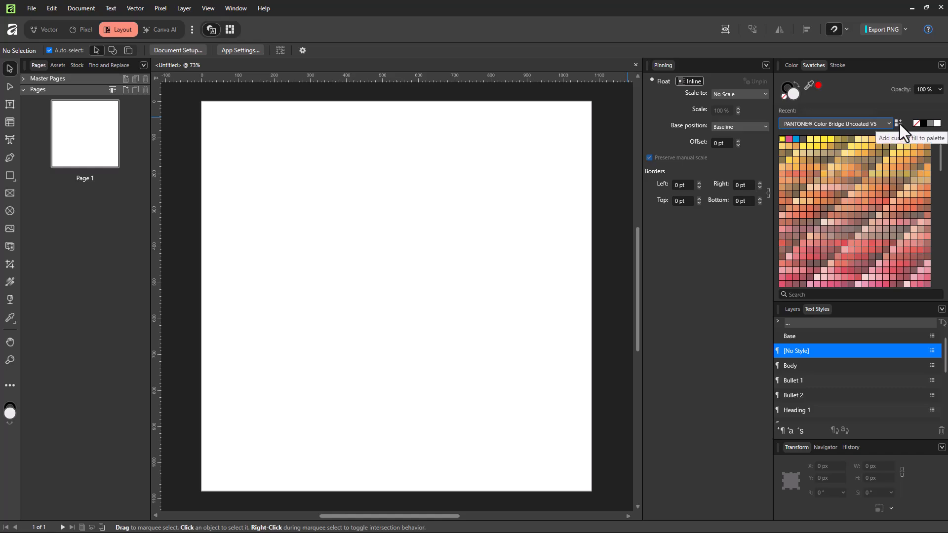
left_click(879, 120)
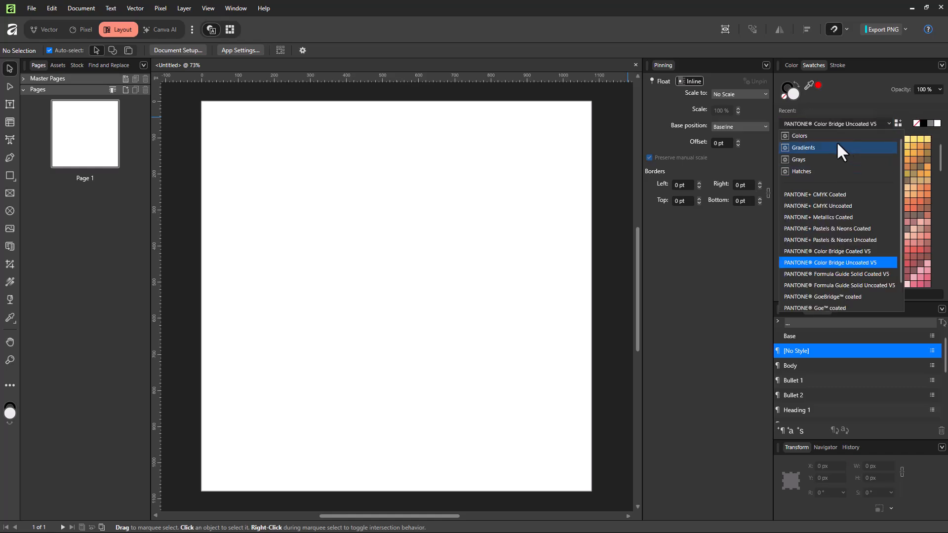
left_click(828, 137)
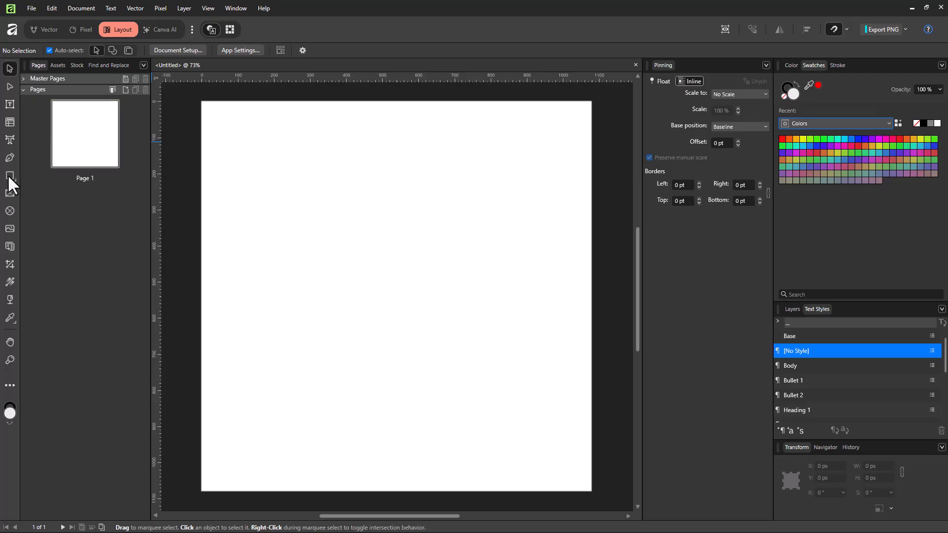
Draw a rectangle about 460 × 370 px on the upper part of the page and fill it with bright green.
key("m")
left_click_drag(263, 131, 429, 266)
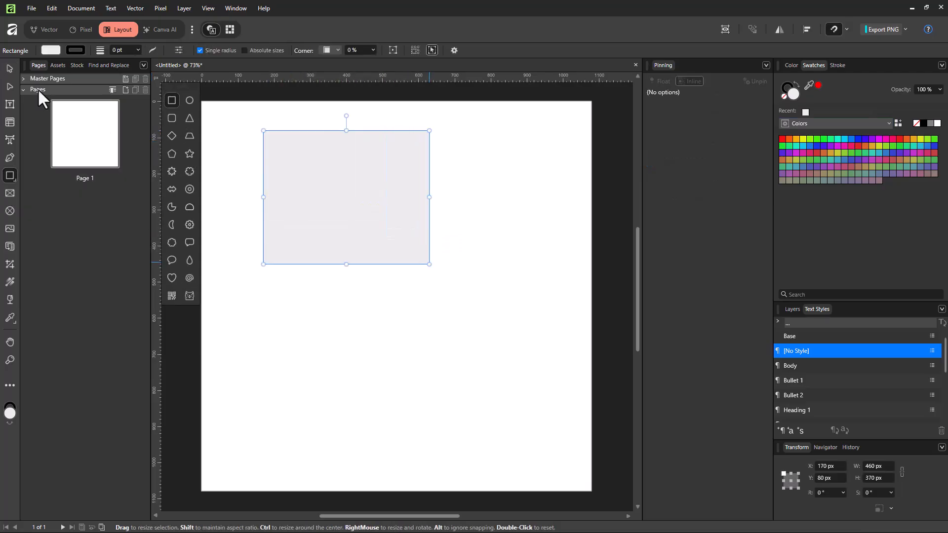
left_click(50, 50)
left_click(59, 128)
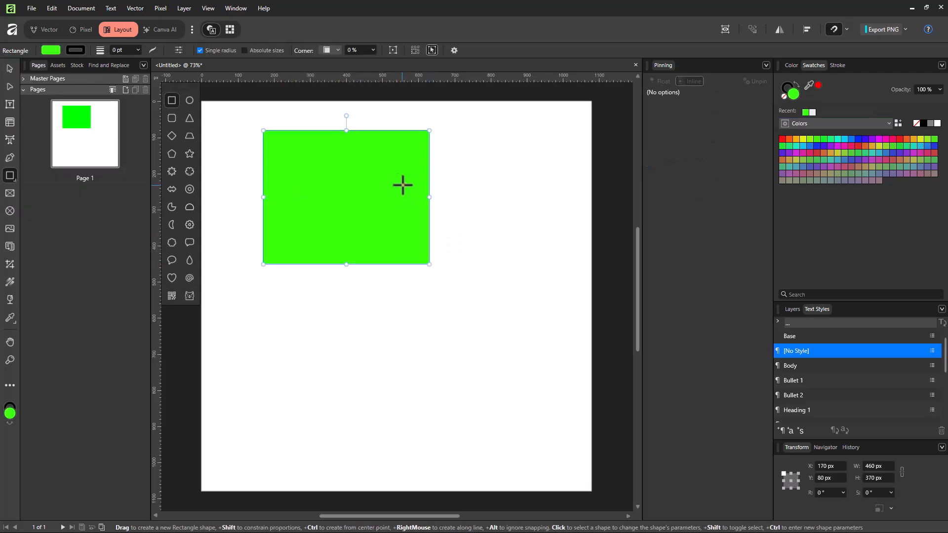
Add the rectangle's green fill to the Colors palette, and recolor the rectangle with a magenta swatch.
left_click(896, 122)
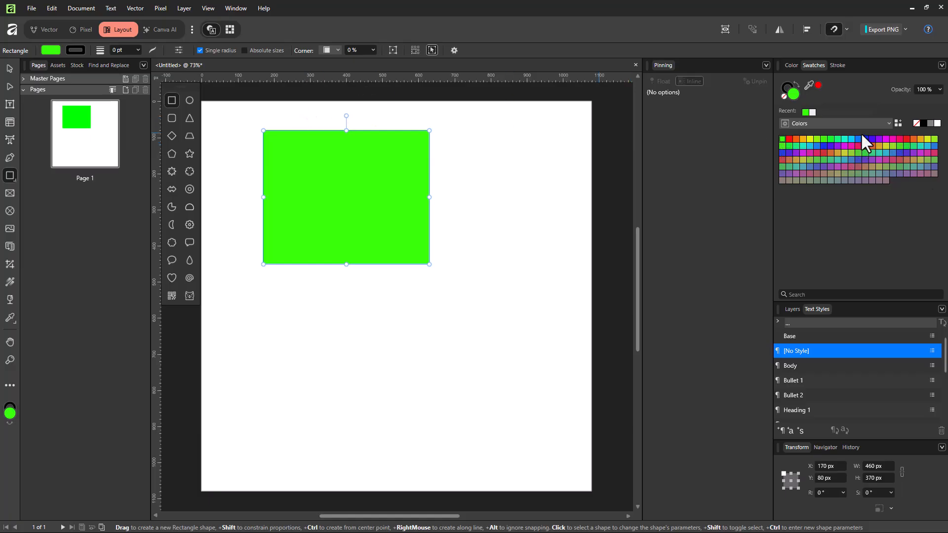
left_click(841, 144)
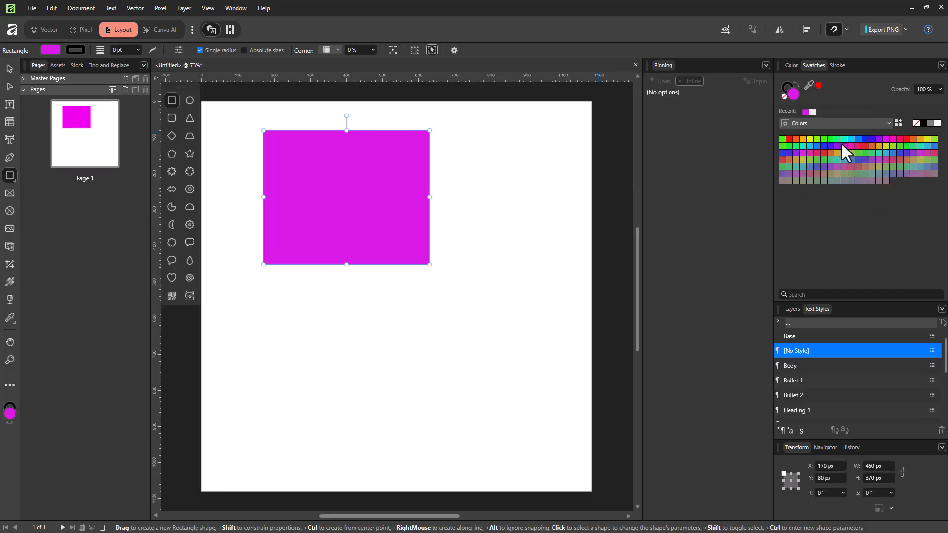
Create an application palette named TutorTube Pallete and add the rectangle's magenta fill to it.
left_click(941, 65)
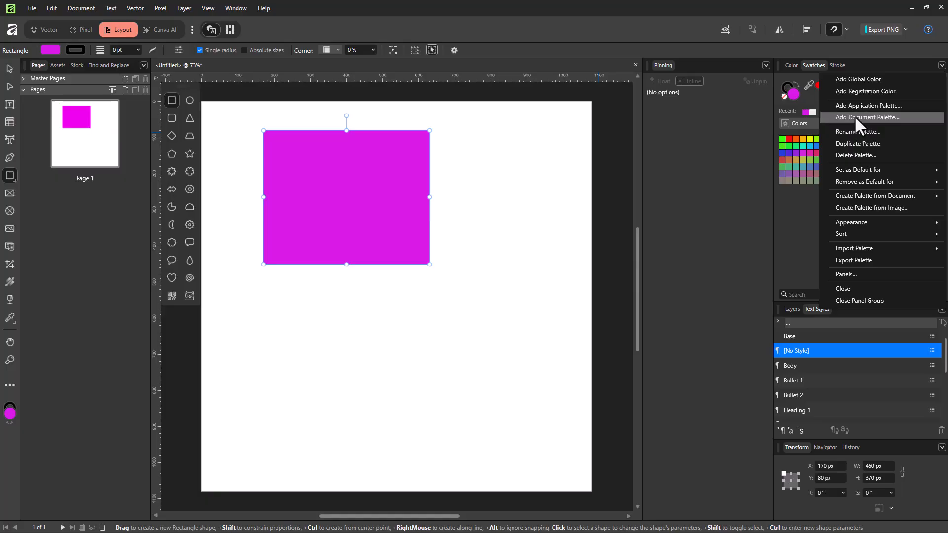
left_click(845, 104)
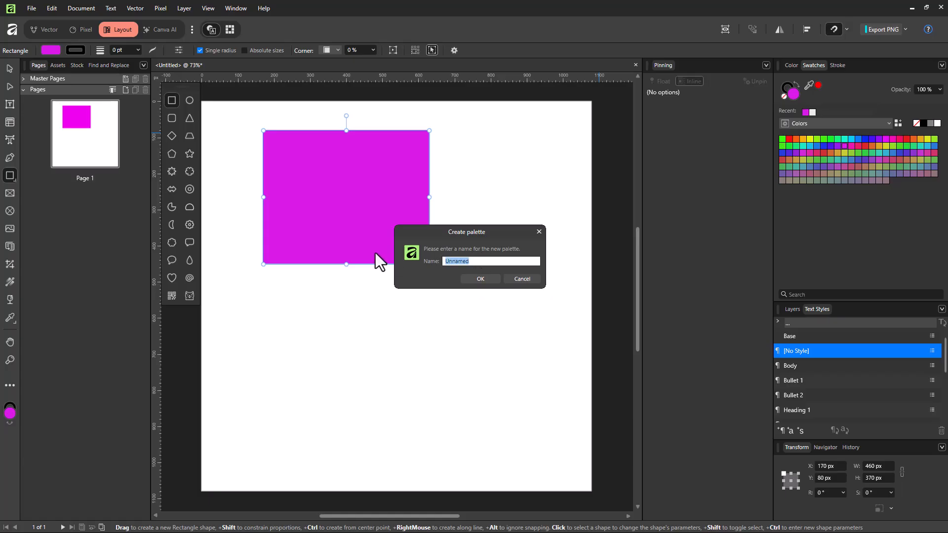
type("TutorTbube Pallete")
left_click(478, 282)
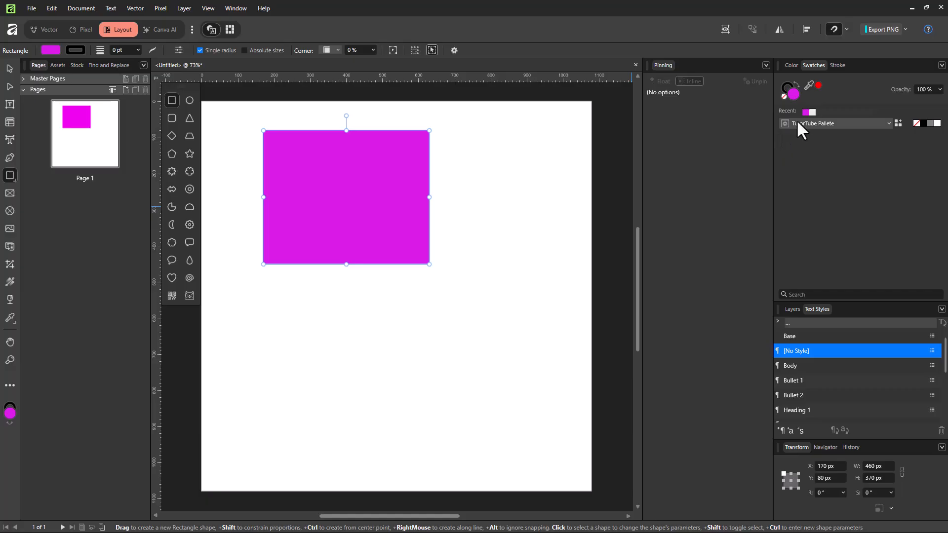
left_click(899, 122)
Draw a rectangle about 490 × 320 px below the magenta one, fill it dark green (RGB 0, 70, 3) and add that color to the palette.
left_click_drag(278, 312, 454, 426)
left_click(51, 49)
left_click(66, 148)
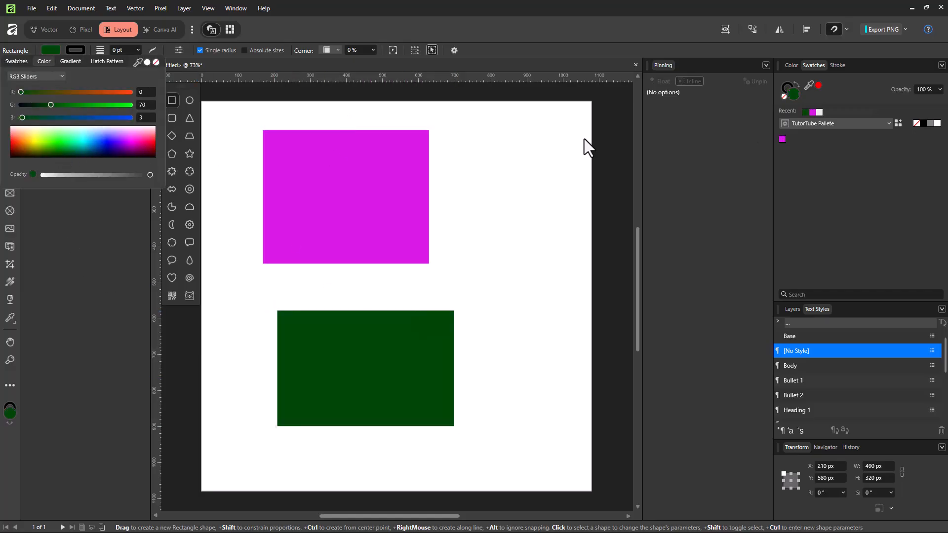
left_click(897, 123)
Draw a rectangle about 380 × 390 px beside the magenta one, fill it indigo (RGB 47, 0, 147) and add that color to the palette.
left_click_drag(455, 163, 592, 303)
left_click(51, 49)
left_click(114, 147)
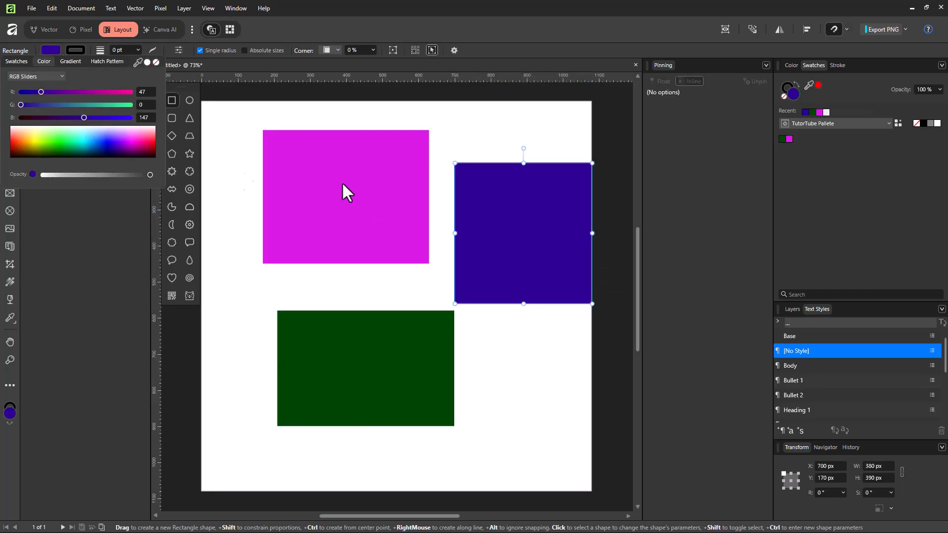
left_click_drag(491, 190, 480, 187)
left_click(898, 123)
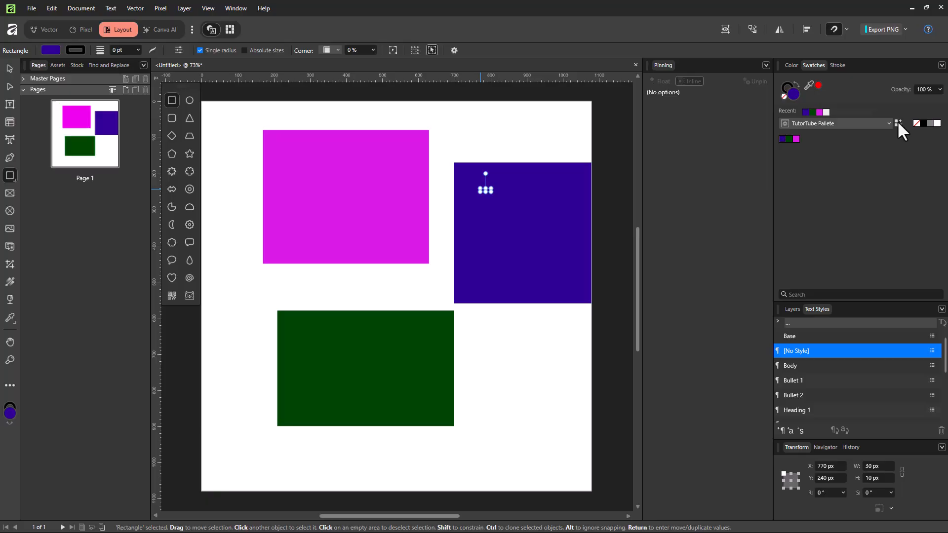
Draw a rectangle about 230 × 200 px beneath the indigo one, fill it teal (RGB 0, 170, 163) and add that color to the palette.
left_click_drag(468, 329, 552, 401)
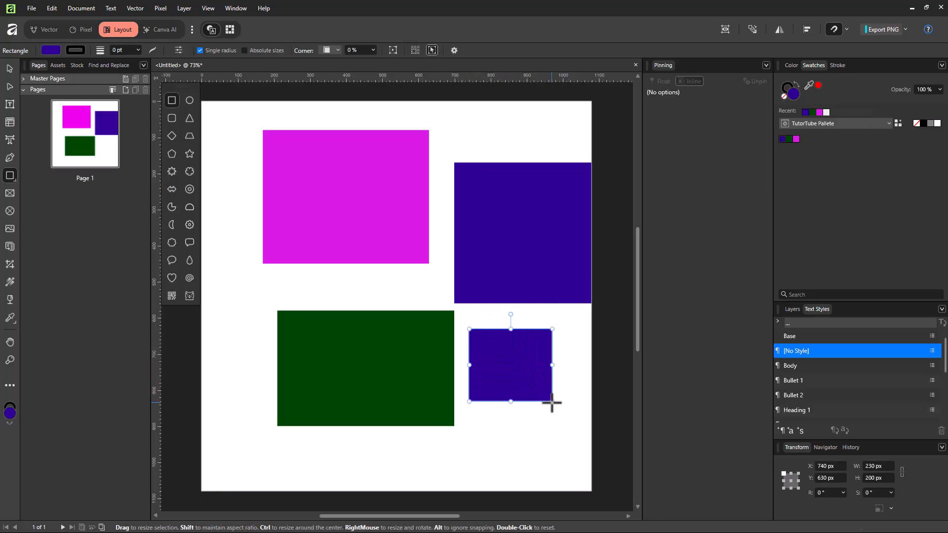
left_click(51, 50)
left_click(82, 148)
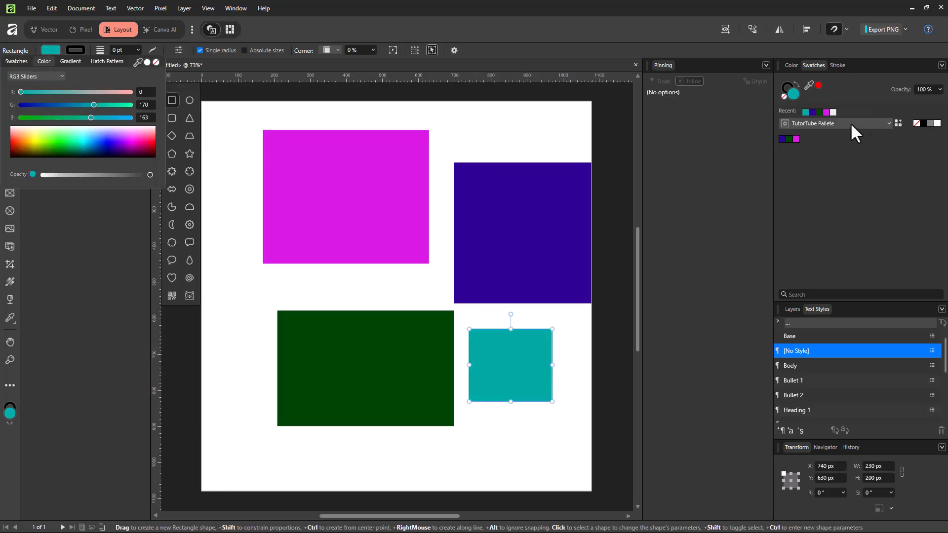
left_click(900, 122)
left_click(897, 122)
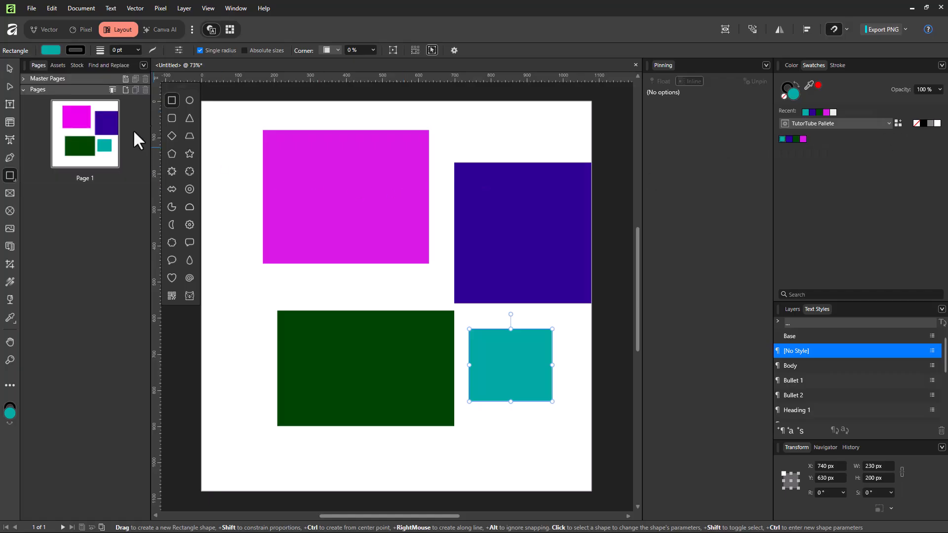
Add one page after page 1 with no master page.
right_click(86, 208)
left_click(132, 215)
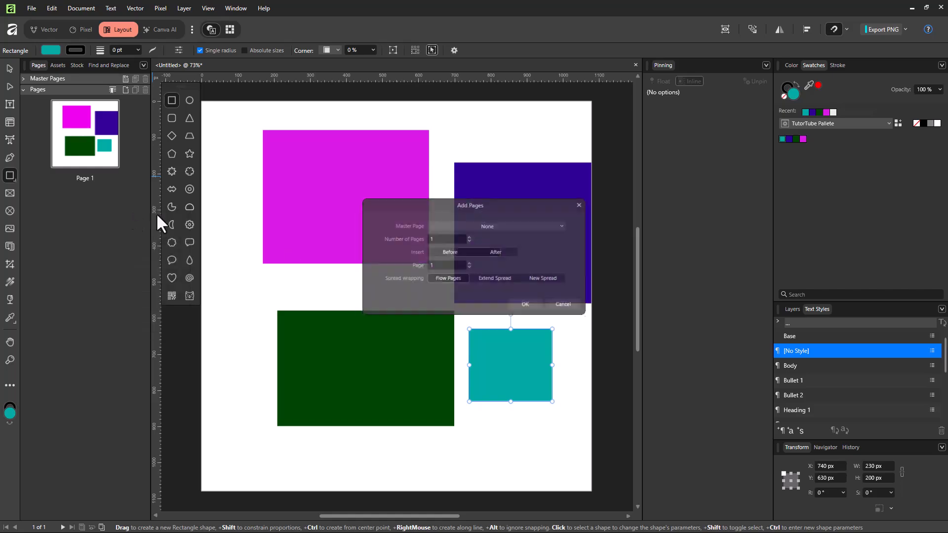
left_click(527, 307)
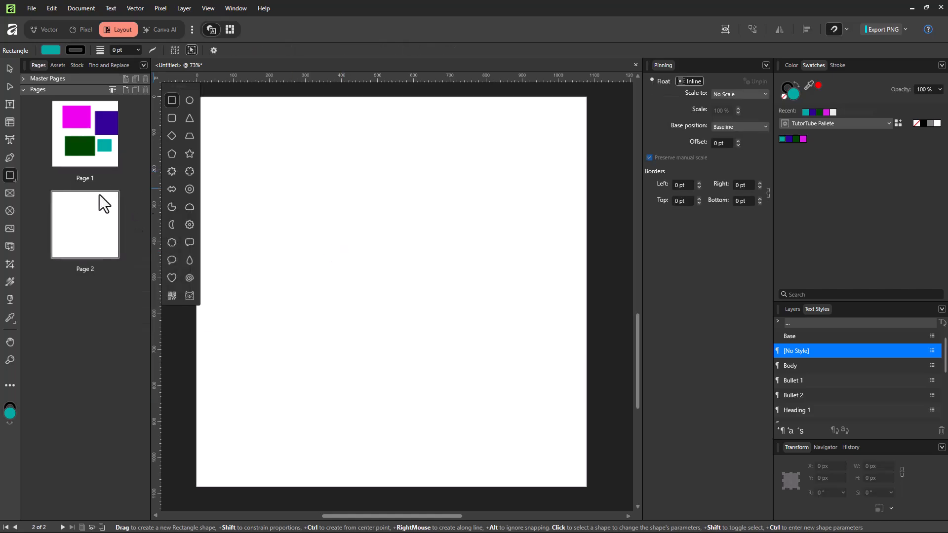
Draw four separate rectangles on page 2: upper-right about 370 × 290 px, lower-left 350 × 270 px, lower-right 200 × 210 px, plus one upper-left.
left_click_drag(265, 143, 385, 259)
left_click_drag(406, 180, 540, 285)
left_click_drag(236, 307, 363, 404)
left_click_drag(406, 331, 479, 408)
Recolor page 2's rectangles from TutorTube Pallete: upper-right magenta, lower-right indigo and lower-left dark green.
left_click(9, 68)
left_click(537, 258)
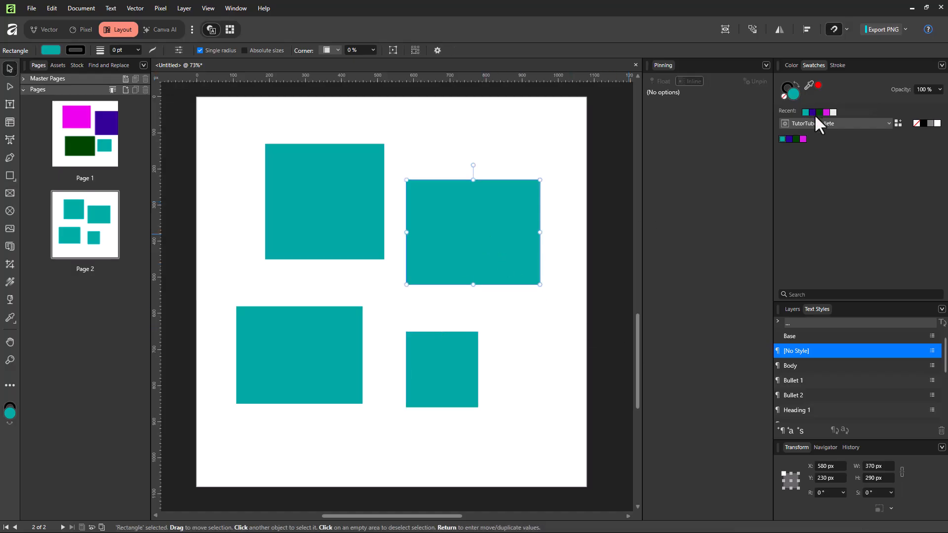
left_click(803, 139)
left_click(444, 370)
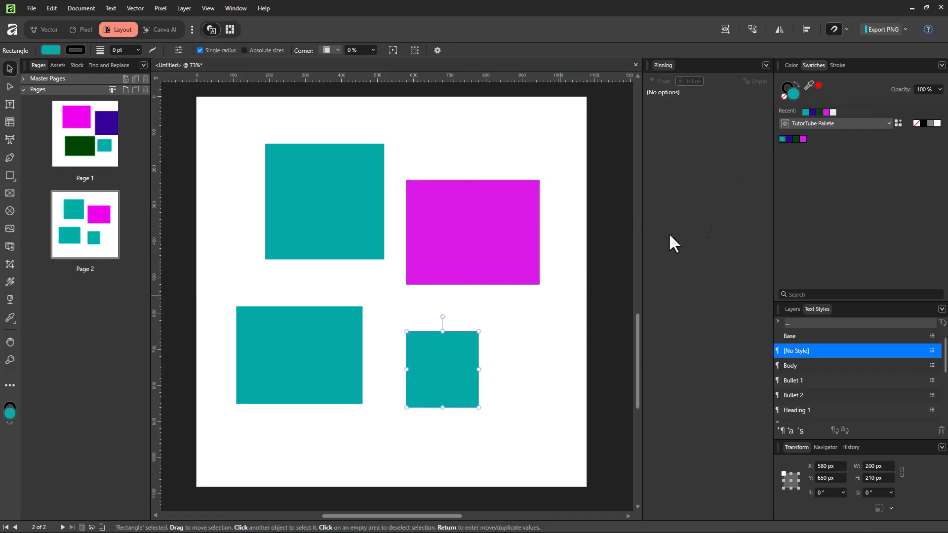
left_click(788, 139)
left_click(340, 328)
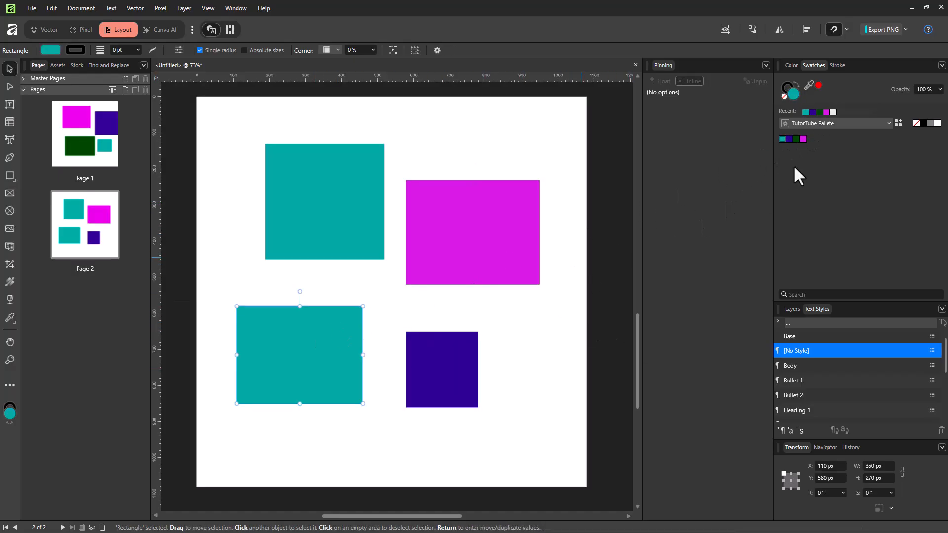
left_click(796, 140)
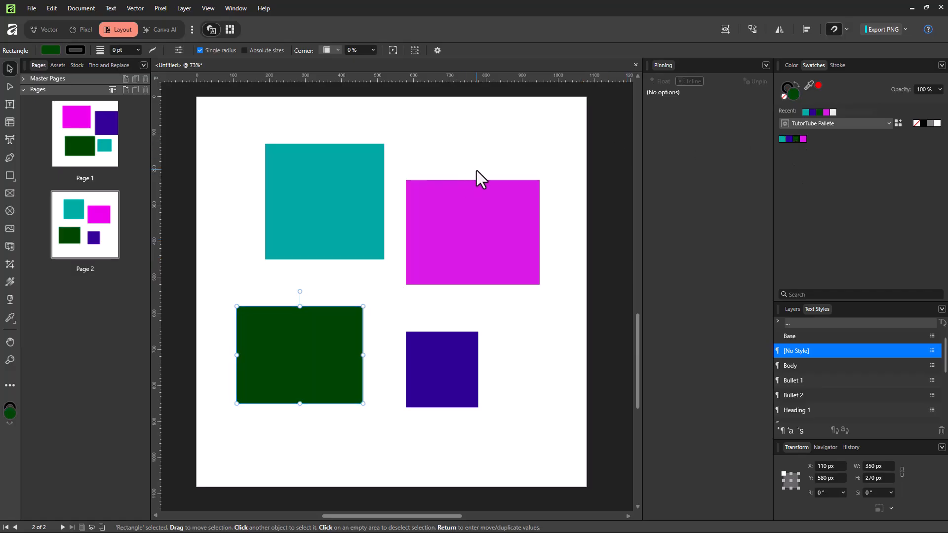
Look at the PANTONE+ Metallics Coated palette and return to TutorTube Pallete.
left_click(834, 123)
left_click(818, 193)
left_click(821, 123)
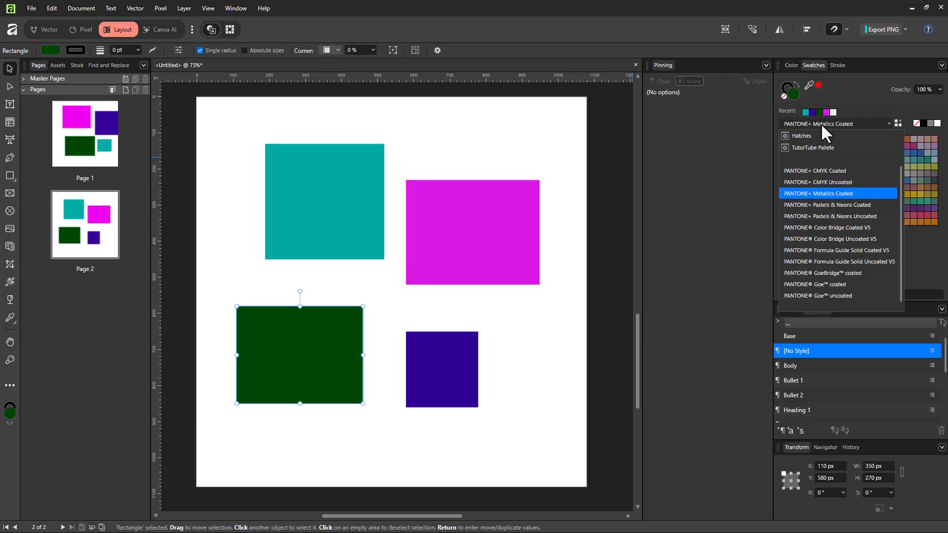
left_click(821, 148)
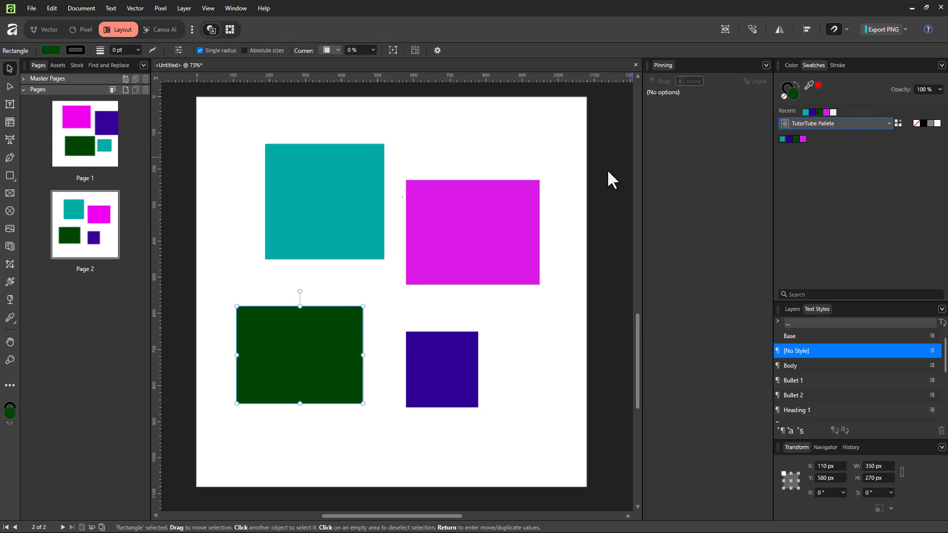
Fill page 2's lower-left rectangle with the indigo swatch and add the teal swatch's Complementary chord to the palette.
left_click(789, 139)
right_click(786, 140)
right_click(784, 138)
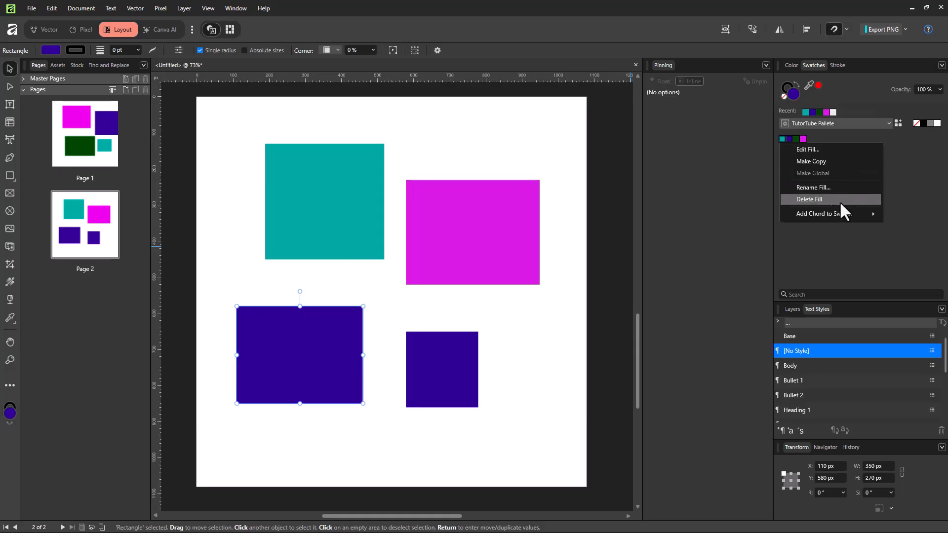
mouse_move(836, 216)
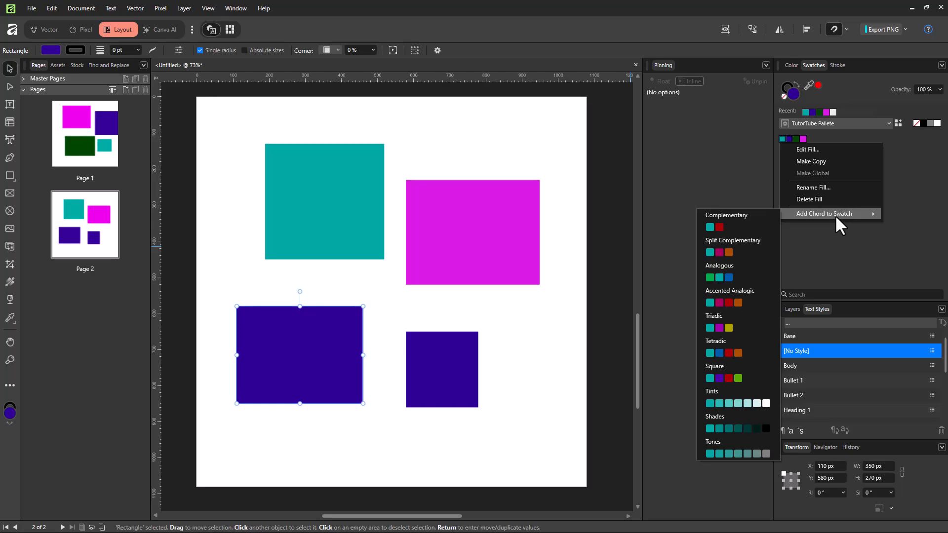
left_click(722, 227)
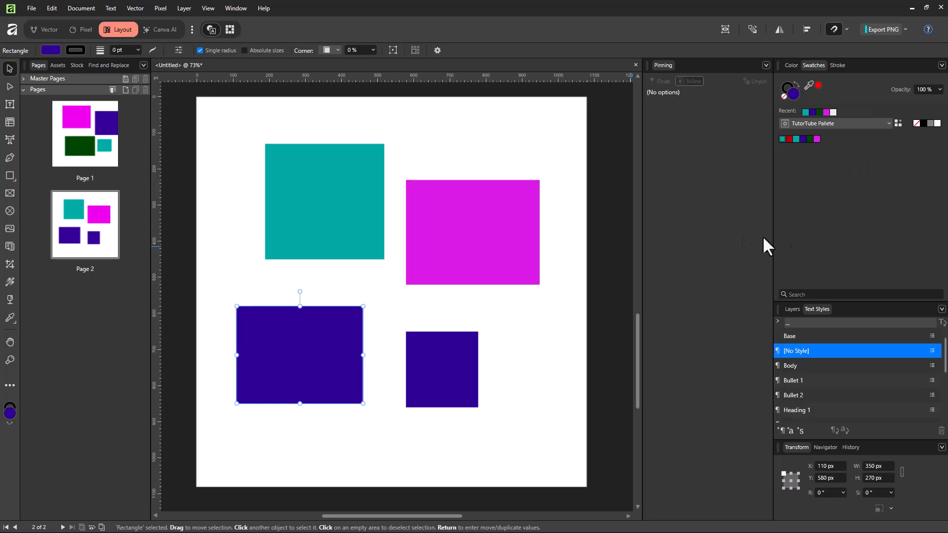
Delete the red swatch from TutorTube Pallete.
right_click(787, 138)
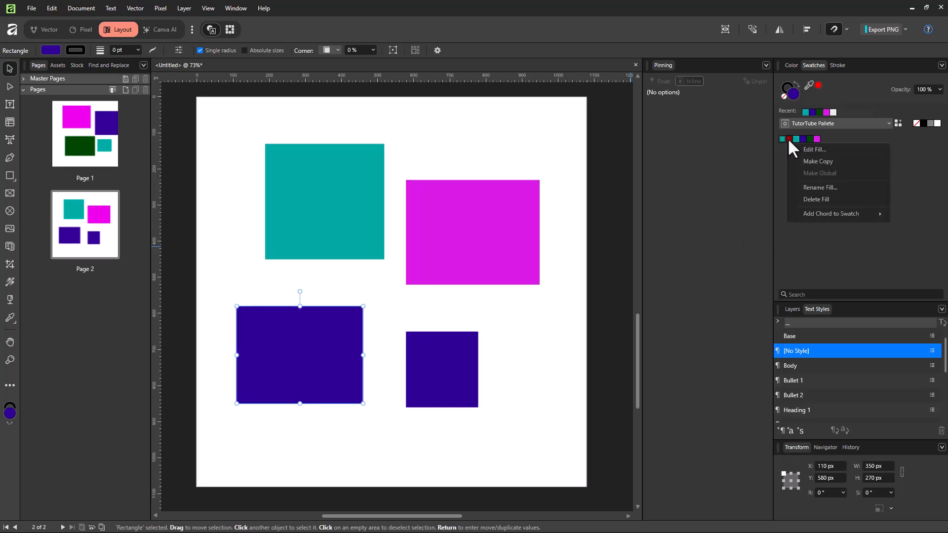
left_click(817, 199)
left_click(462, 280)
Fill the lower-left rectangle with the first teal swatch and make a copy of that swatch in the palette.
left_click(782, 139)
right_click(782, 139)
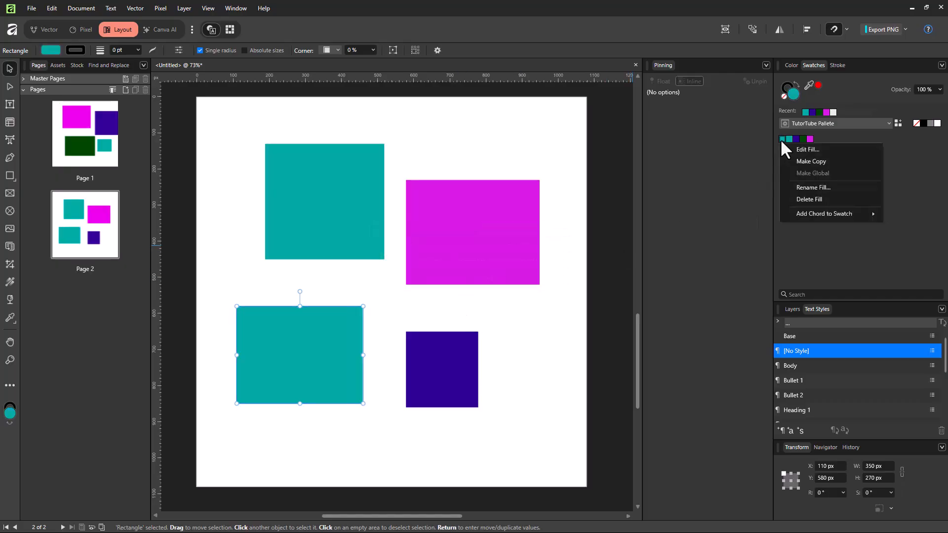
left_click(806, 161)
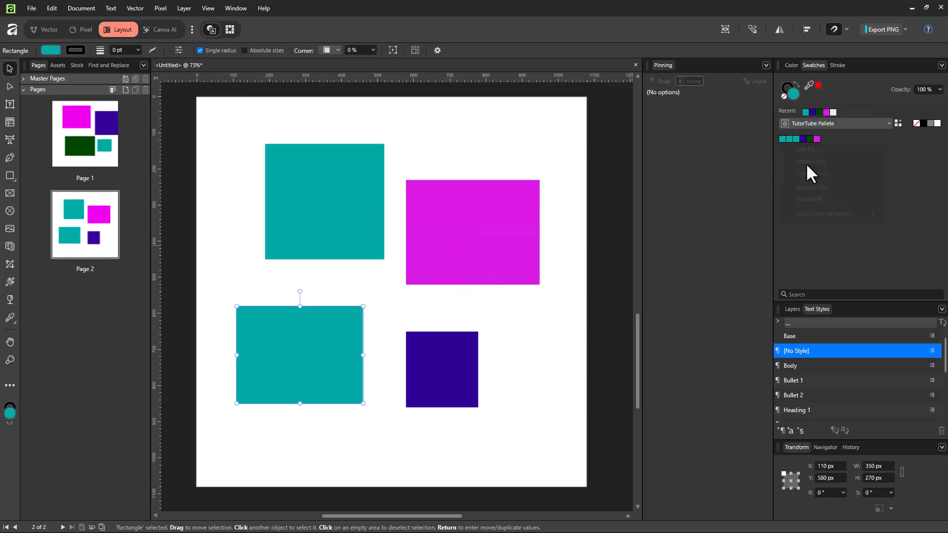
Edit two of the three teal swatches in TutorTube Pallete, changing the first to bright green and the third to a darker green.
right_click(788, 139)
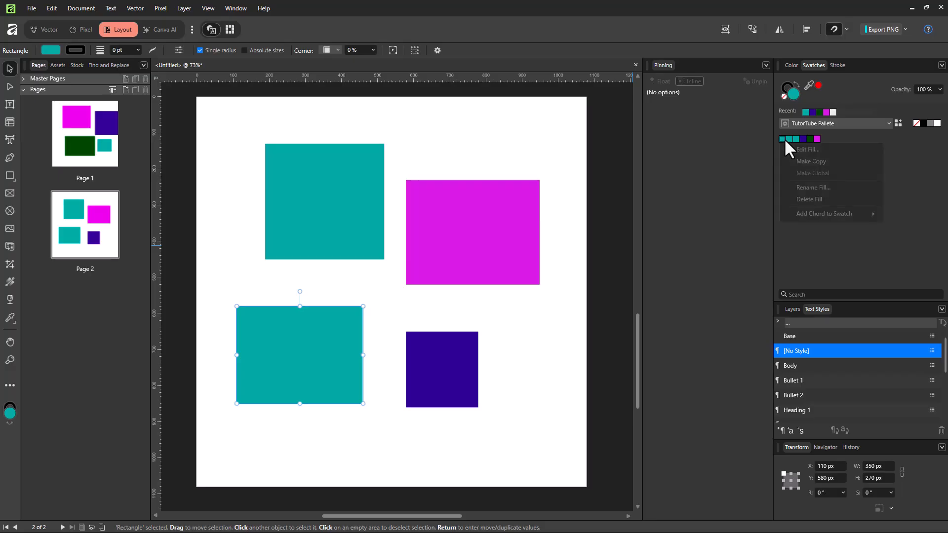
left_click(810, 152)
left_click(777, 215)
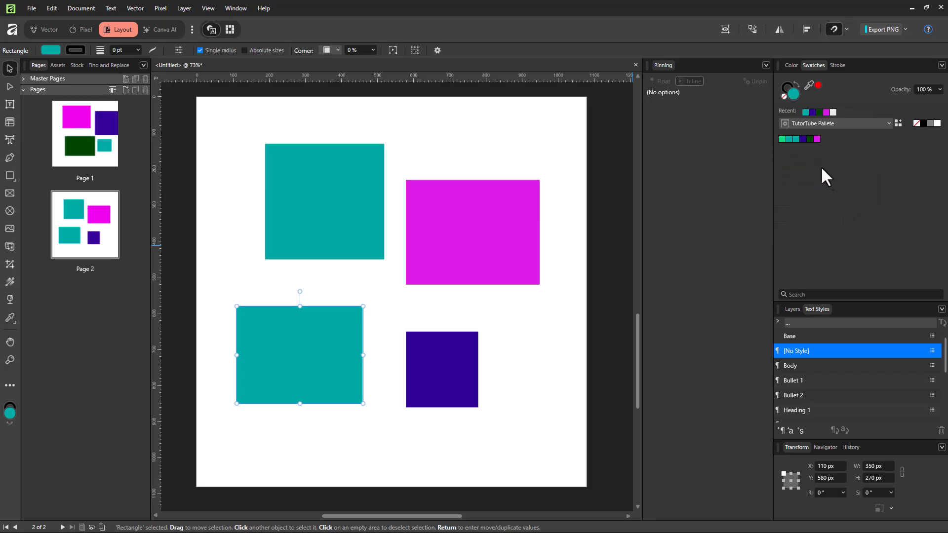
right_click(798, 139)
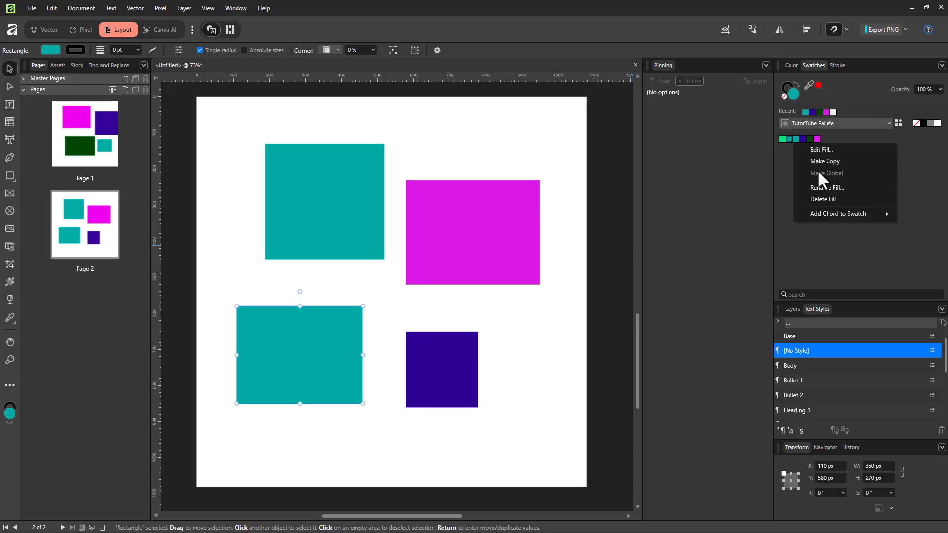
left_click(825, 158)
left_click(788, 222)
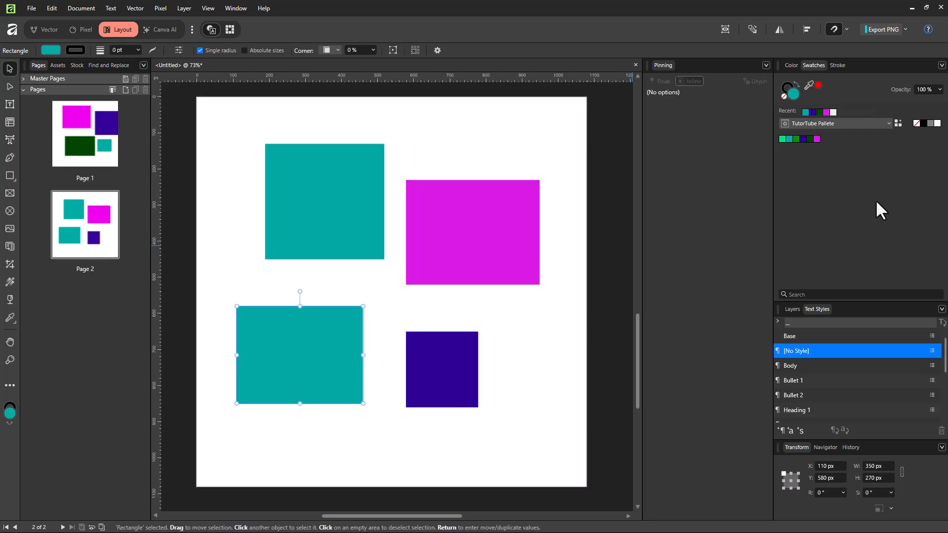
Recolor page 2's upper-right rectangle with the remaining teal swatch.
left_click(517, 232)
left_click(789, 139)
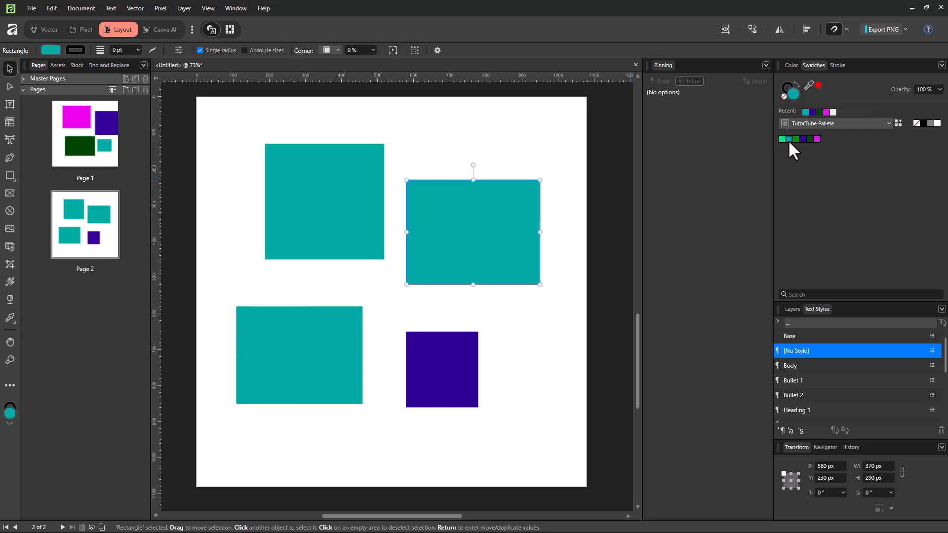